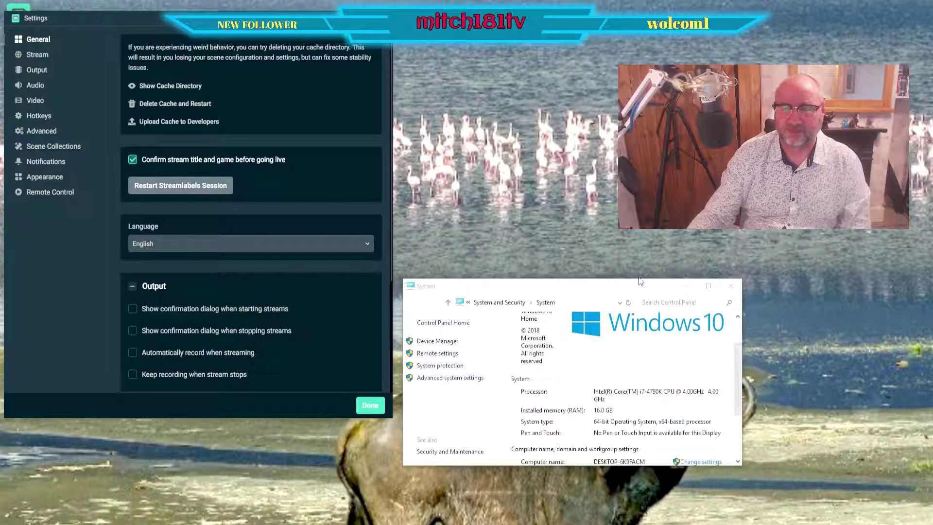
Move the System details window (i7-4790K, 16.0 GB RAM) higher up the screen
{"action": "left_click_drag", "start_coordinate": [640, 280], "coordinate": [566, 139]}
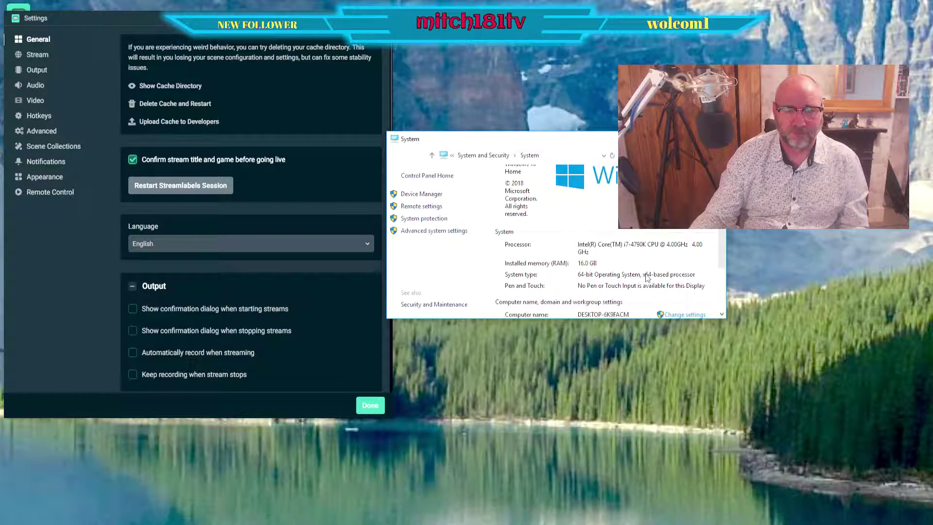
Put the System window back in the lower middle and bring the Streamlabs Settings window in front
{"action": "left_click_drag", "start_coordinate": [527, 142], "coordinate": [537, 349]}
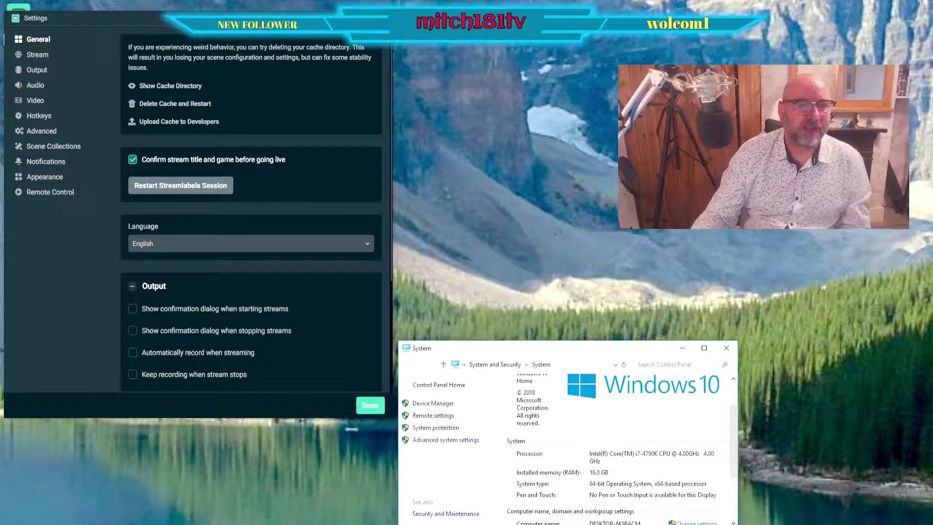
{"action": "left_click_drag", "start_coordinate": [146, 18], "coordinate": [164, 8]}
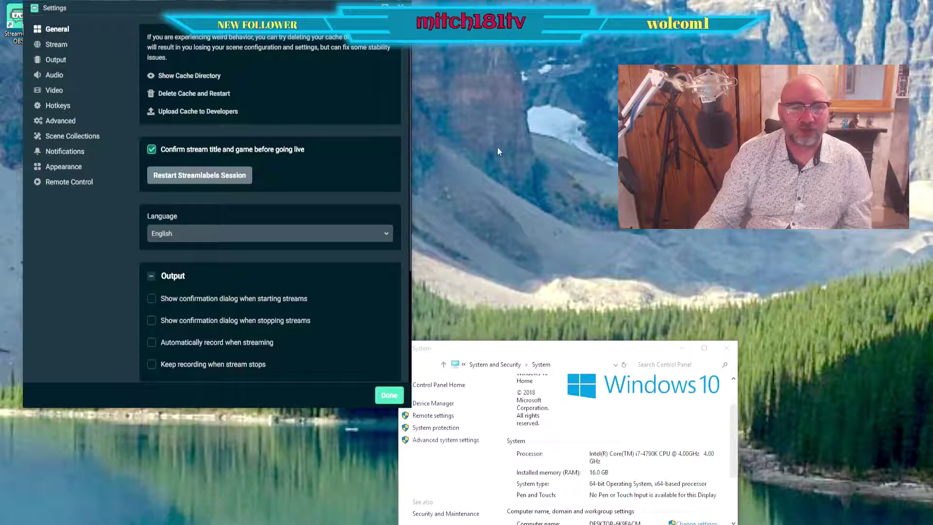
Switch the Output settings to Advanced output mode
{"action": "left_click", "coordinate": [55, 61]}
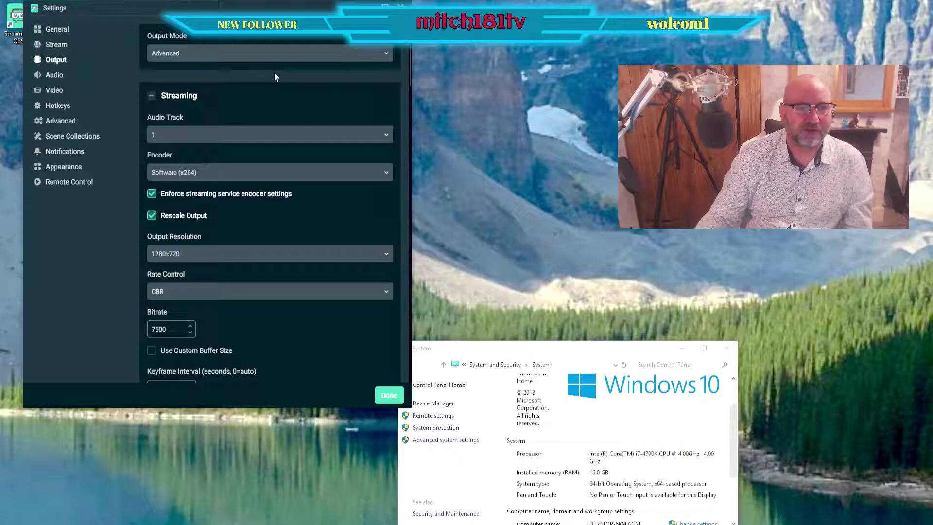
{"action": "left_click", "coordinate": [386, 53]}
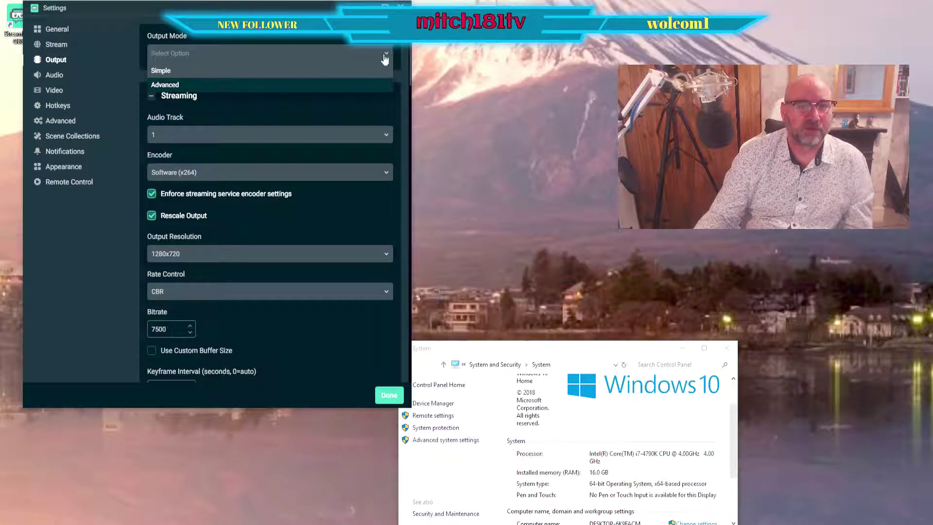
{"action": "key", "text": "Return"}
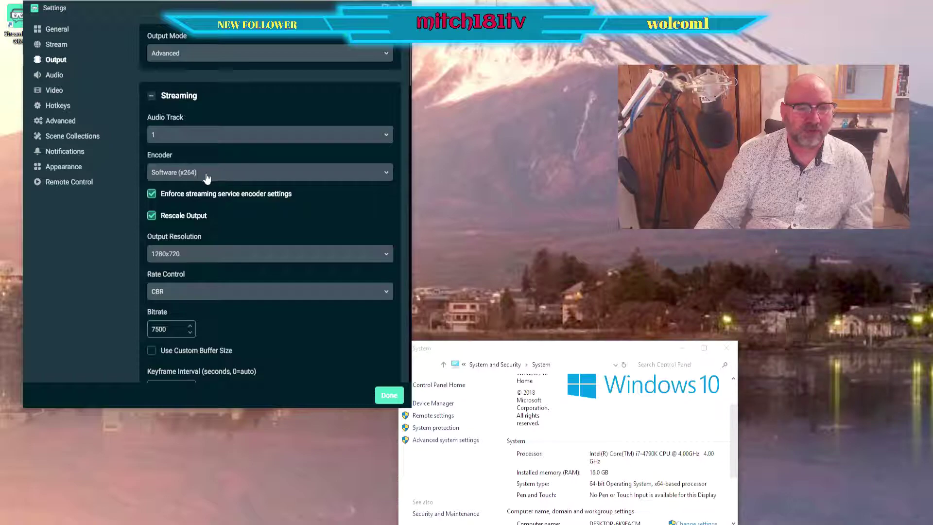
Keep Software (x264) as the streaming encoder and 1280x720 as the output resolution
{"action": "left_click", "coordinate": [385, 174]}
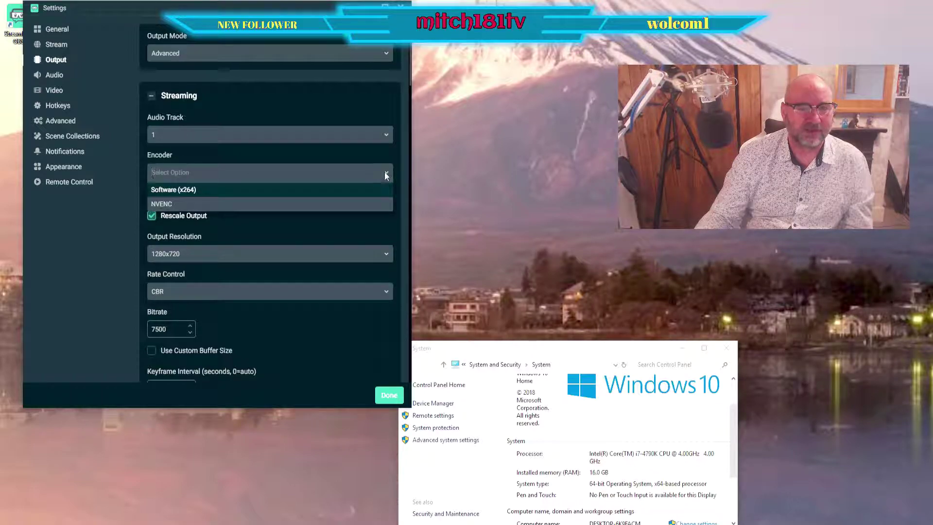
{"action": "left_click", "coordinate": [384, 174]}
{"action": "scroll", "coordinate": [348, 190], "scroll_direction": "down", "scroll_amount": 2}
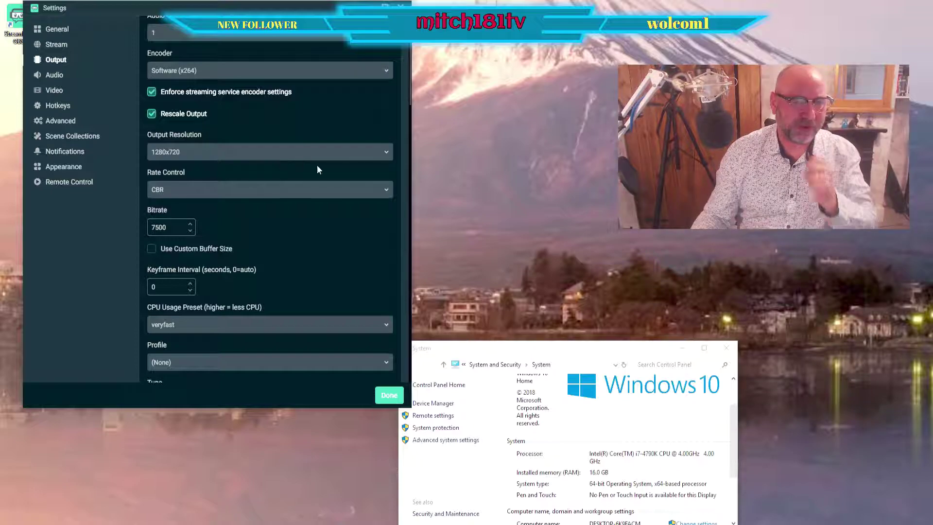
{"action": "left_click", "coordinate": [387, 152]}
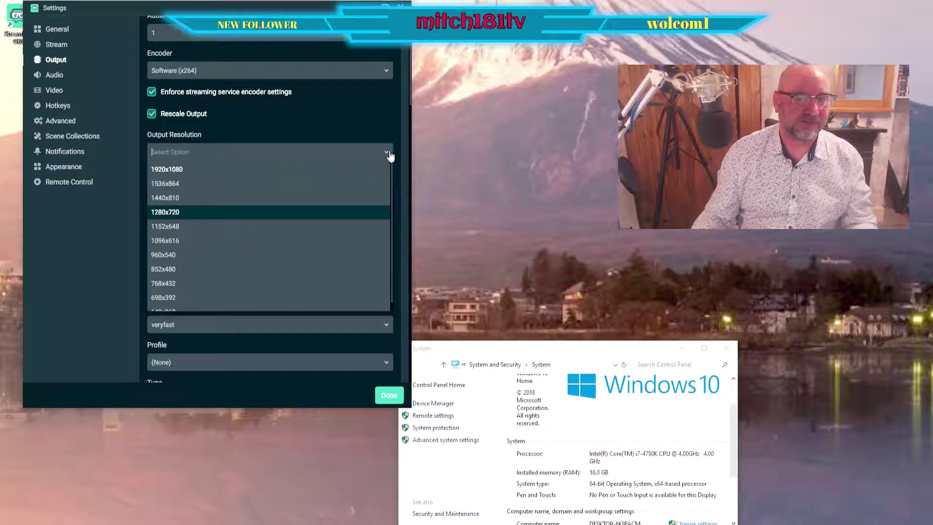
{"action": "left_click", "coordinate": [385, 152]}
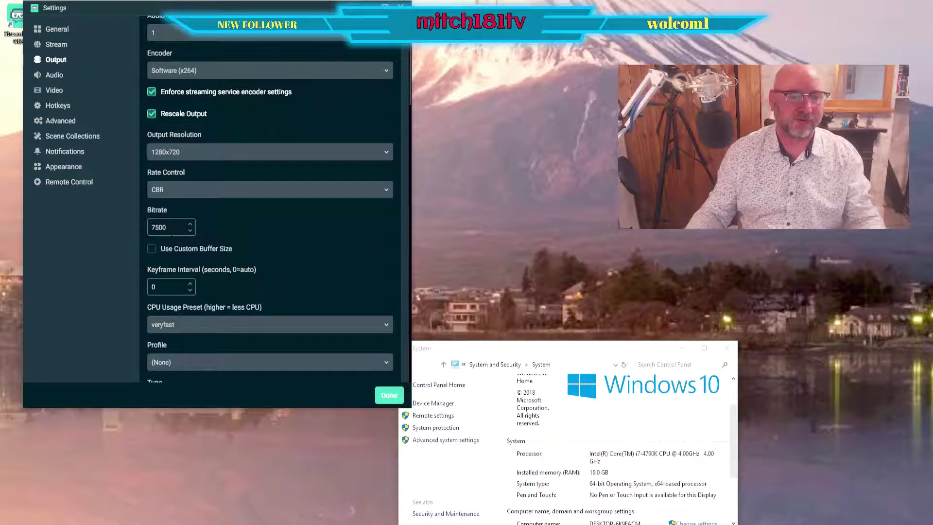
Set the Recording Format to mp4
{"action": "scroll", "coordinate": [278, 238], "scroll_direction": "down", "scroll_amount": 3}
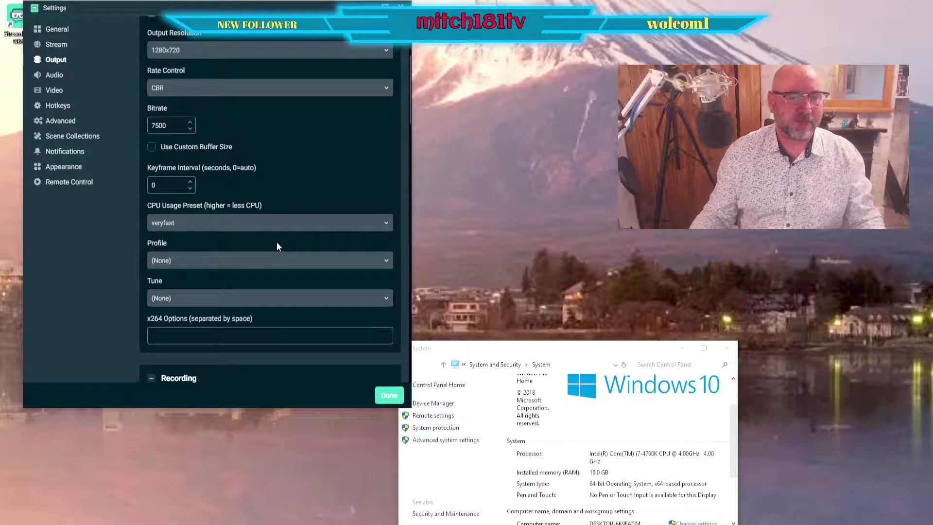
{"action": "scroll", "coordinate": [260, 204], "scroll_direction": "down", "scroll_amount": 4}
{"action": "scroll", "coordinate": [261, 209], "scroll_direction": "down", "scroll_amount": 5}
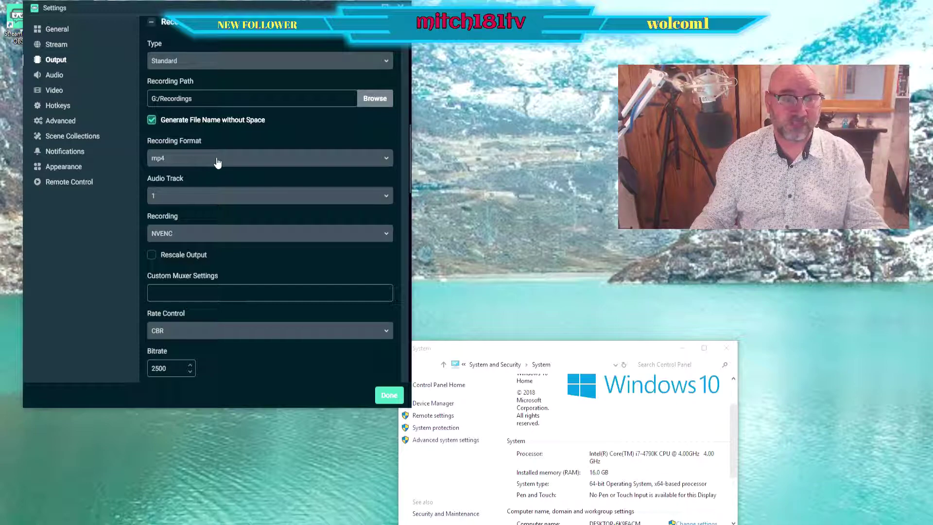
{"action": "left_click", "coordinate": [386, 157]}
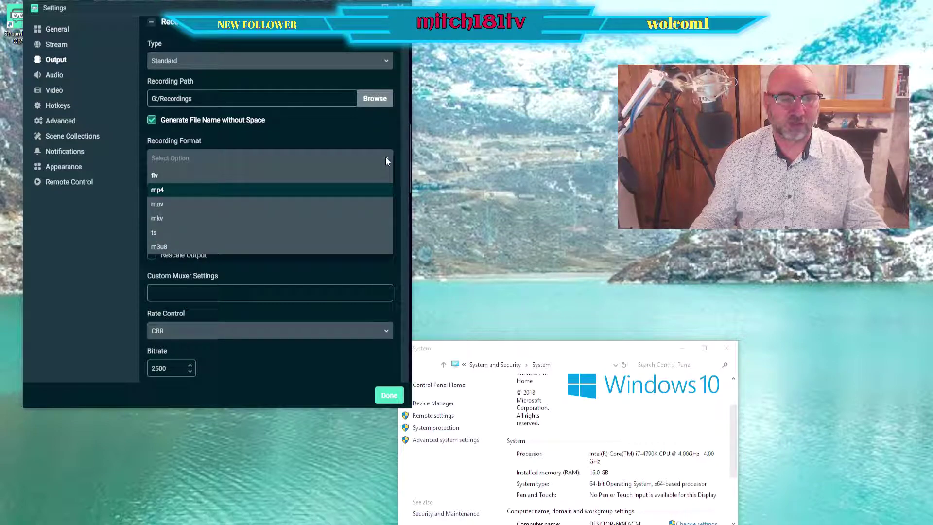
{"action": "left_click", "coordinate": [318, 192]}
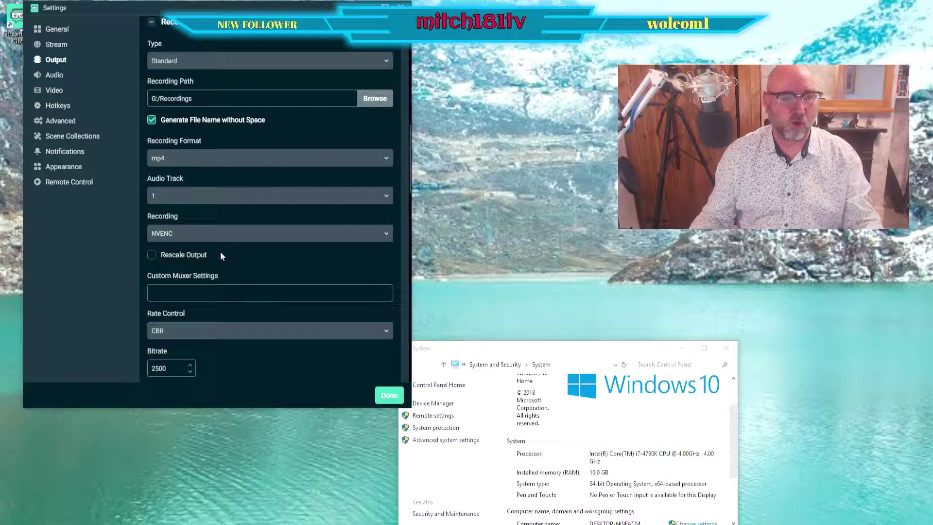
Leave the recording encoder set to NVENC after briefly trying Software (x264)
{"action": "left_click", "coordinate": [387, 236]}
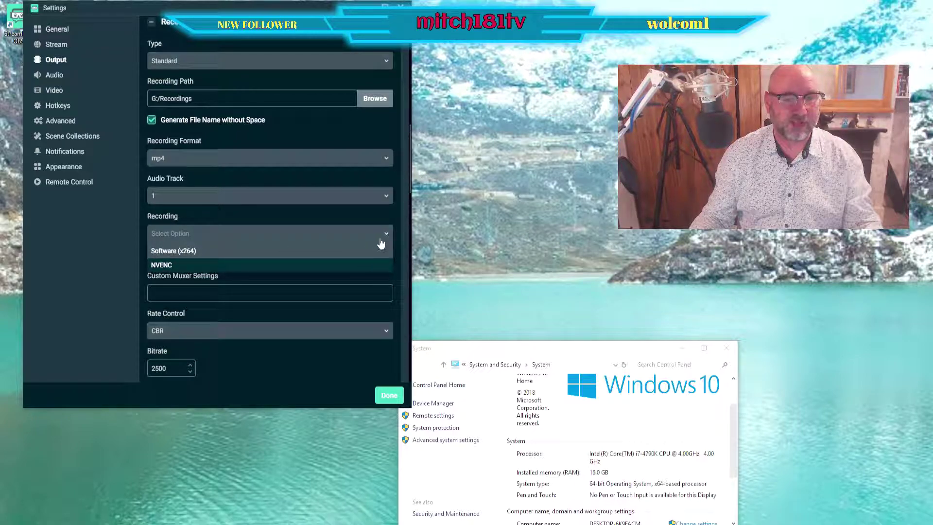
{"action": "left_click", "coordinate": [386, 234]}
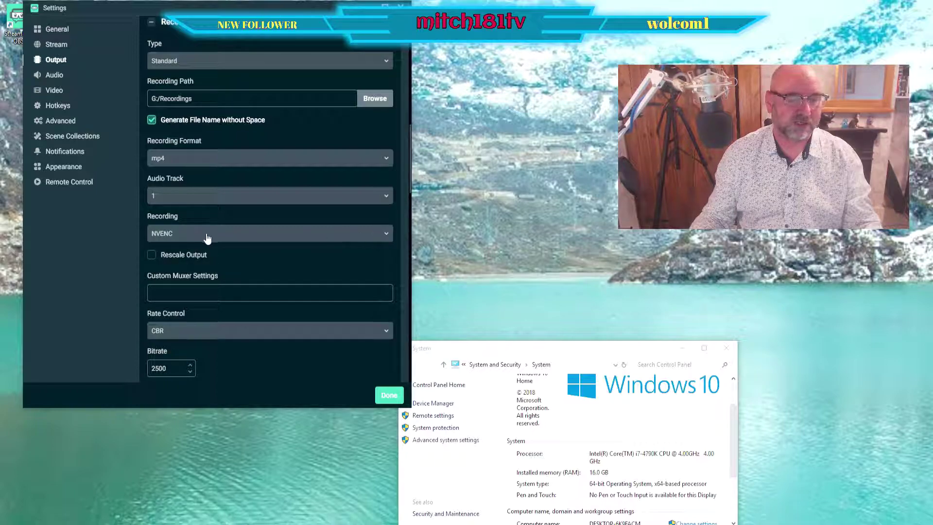
{"action": "left_click", "coordinate": [383, 232]}
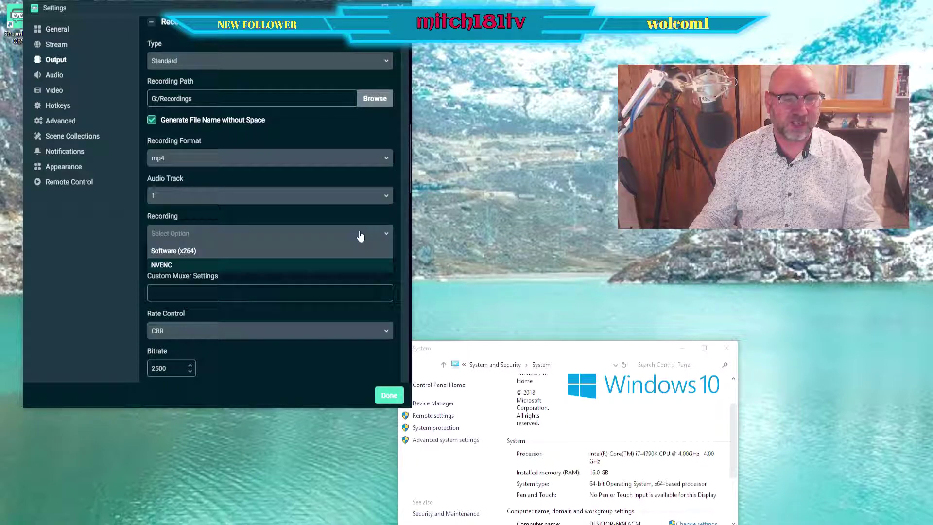
{"action": "left_click", "coordinate": [191, 251]}
{"action": "left_click", "coordinate": [386, 239]}
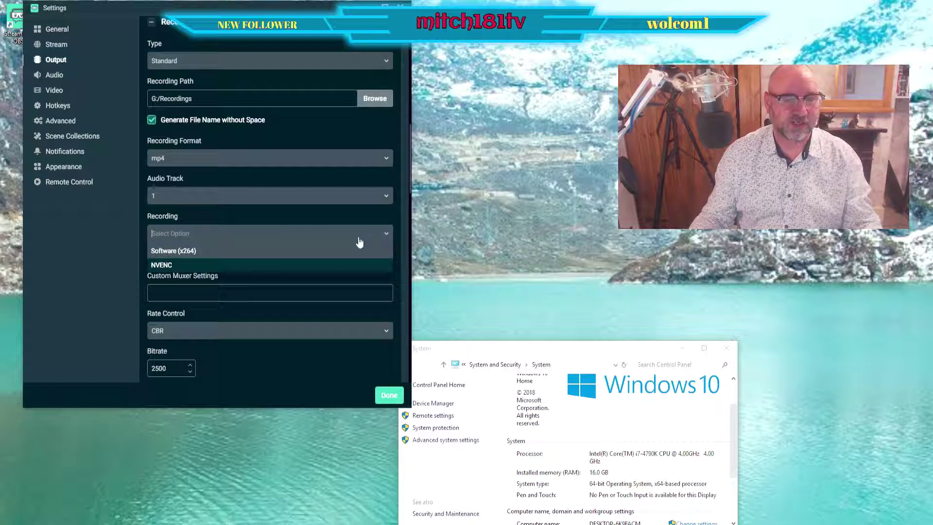
{"action": "left_click", "coordinate": [243, 249]}
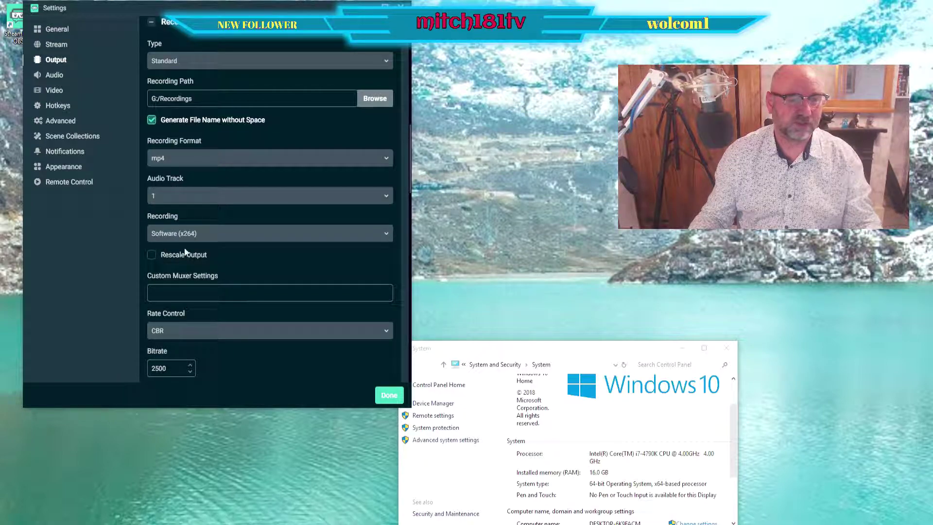
{"action": "left_click", "coordinate": [385, 237]}
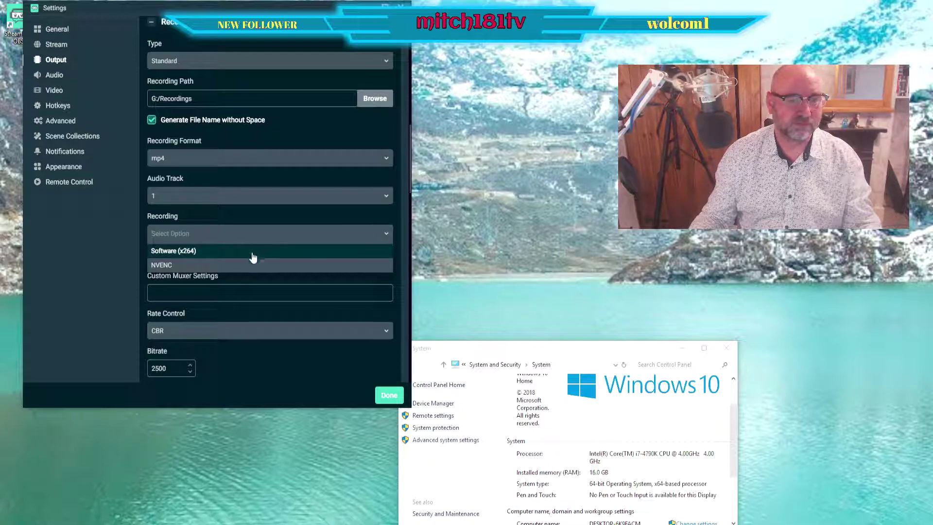
{"action": "left_click", "coordinate": [215, 265]}
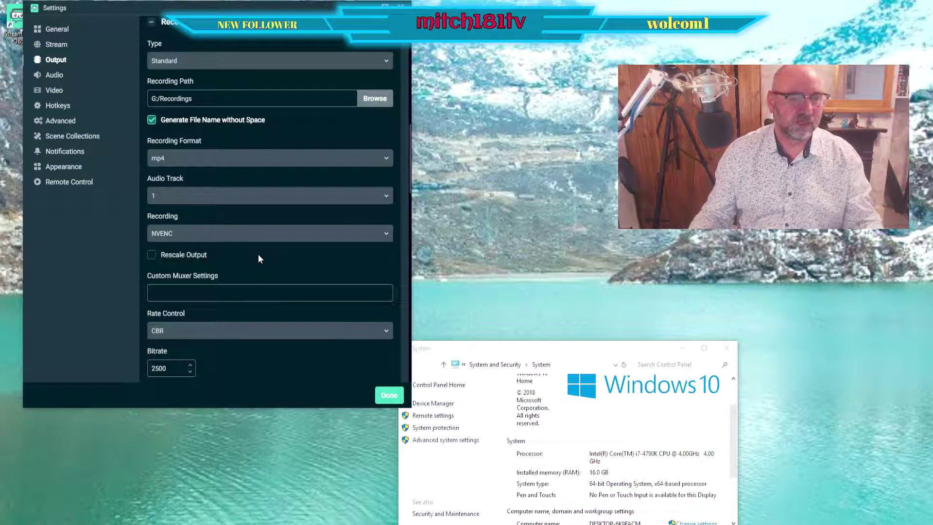
{"action": "scroll", "coordinate": [266, 294], "scroll_direction": "down", "scroll_amount": 3}
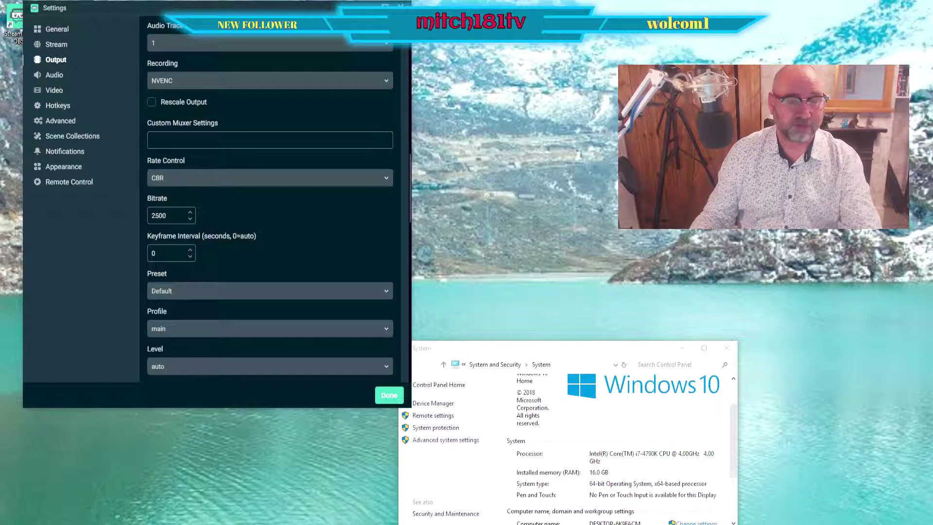
{"action": "scroll", "coordinate": [267, 245], "scroll_direction": "down", "scroll_amount": 5}
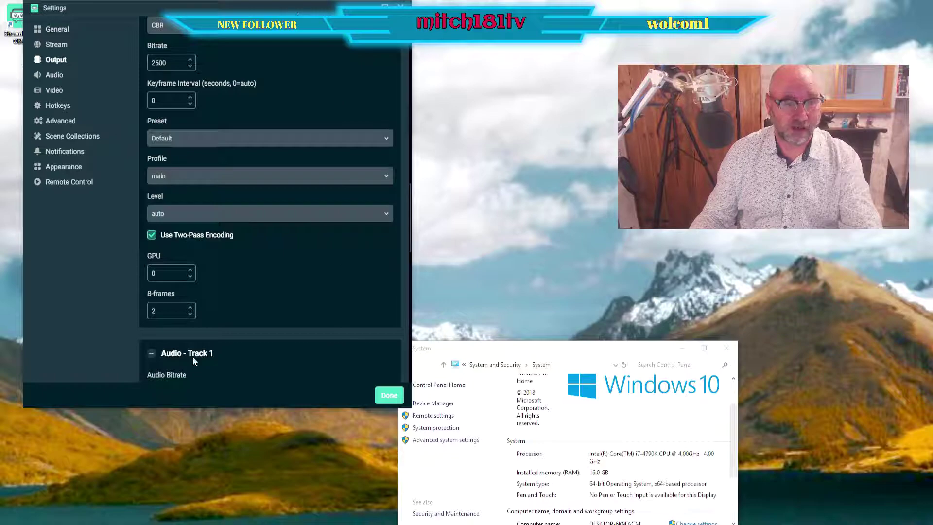
{"action": "scroll", "coordinate": [321, 258], "scroll_direction": "up", "scroll_amount": 5}
{"action": "scroll", "coordinate": [322, 258], "scroll_direction": "up", "scroll_amount": 10}
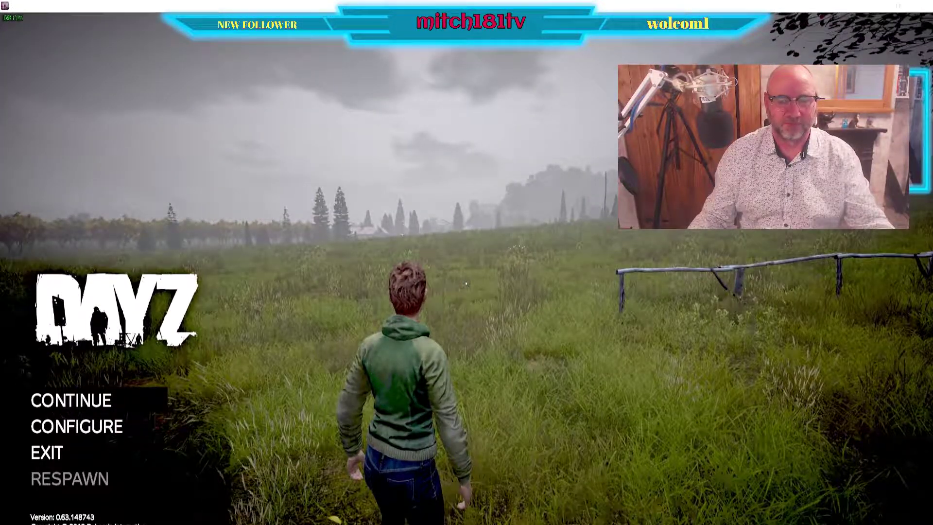
Watch the recorded DayZ clip play full screen to about 00:00:40
{"action": "mouse_move", "coordinate": [249, 493]}
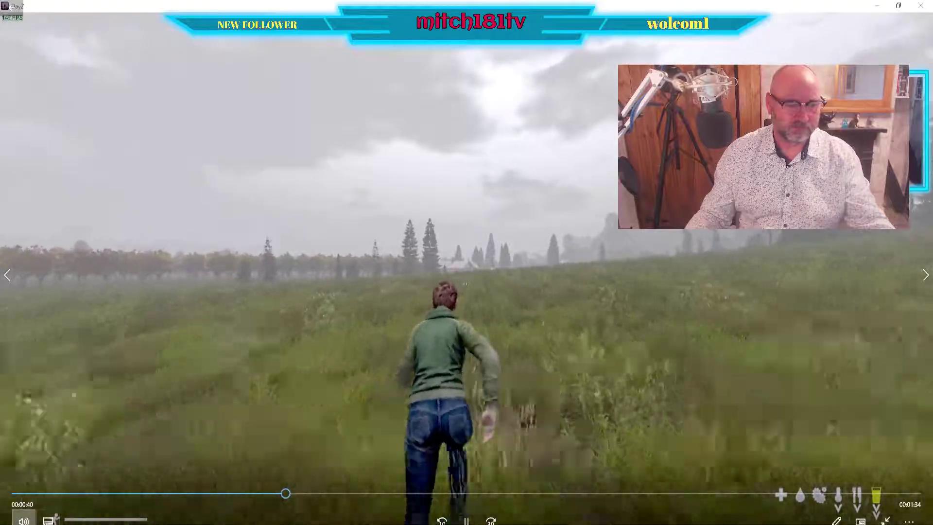
Check the volume, return clip 2018-09-26_09-28-23 to a window, and pause it at 00:01:05
{"action": "left_click", "coordinate": [24, 519]}
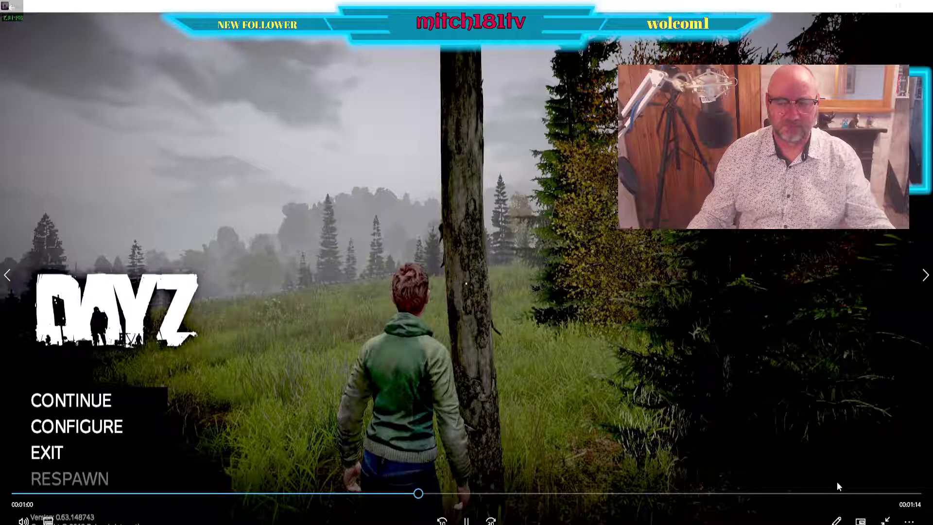
{"action": "left_click", "coordinate": [884, 516]}
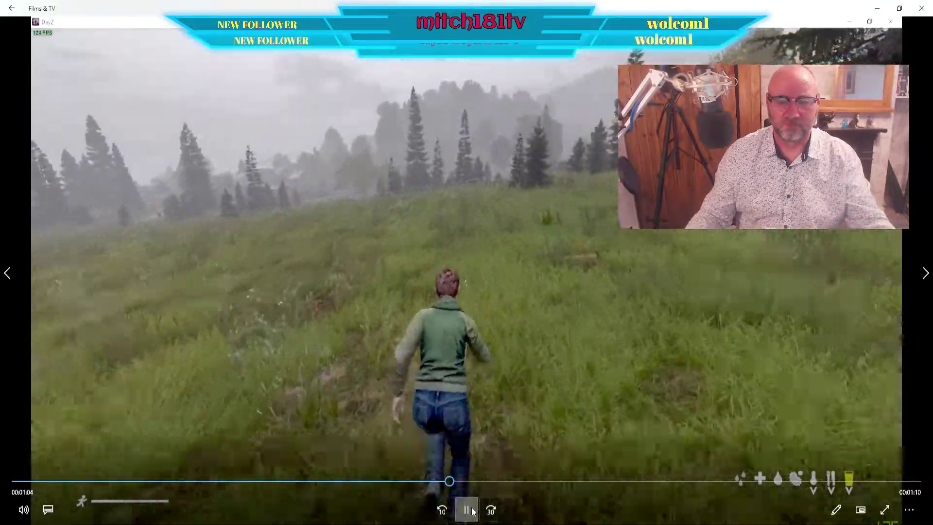
{"action": "left_click", "coordinate": [467, 510]}
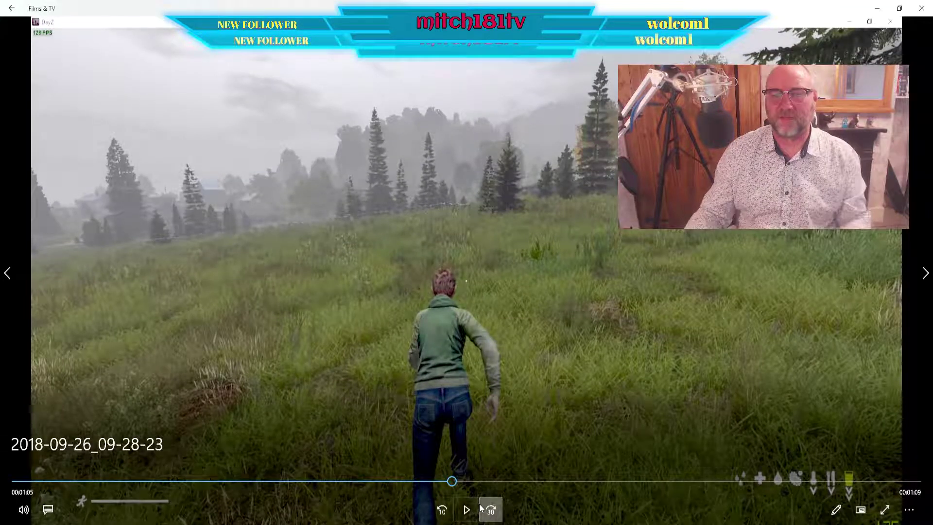